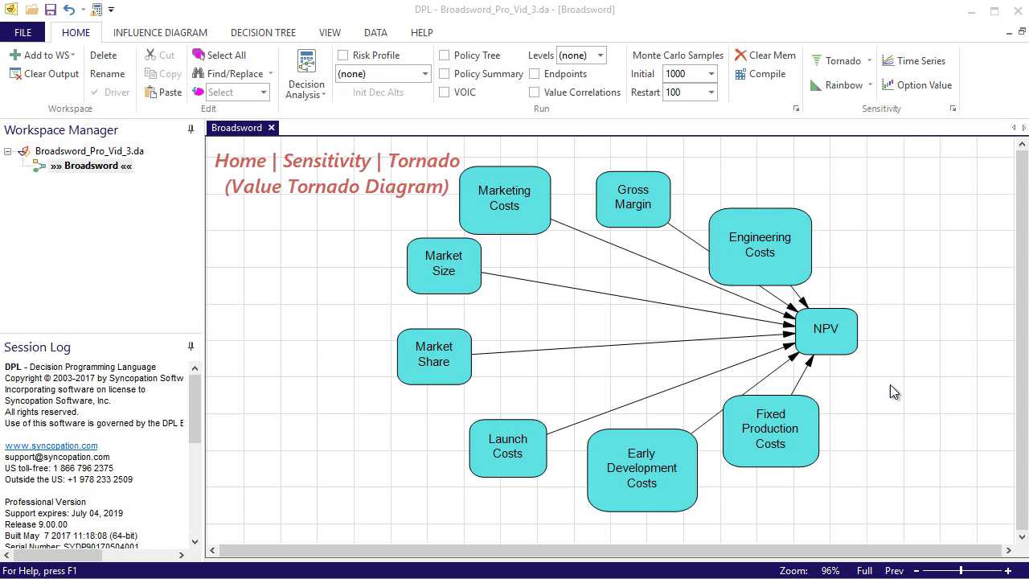
# Start a value tornado with ranges Early_Development_Costs 3–6, Engineering_Costs 10–18, Fixed_Production_Costs 2.3–4.1.
pyautogui.click(849, 71)
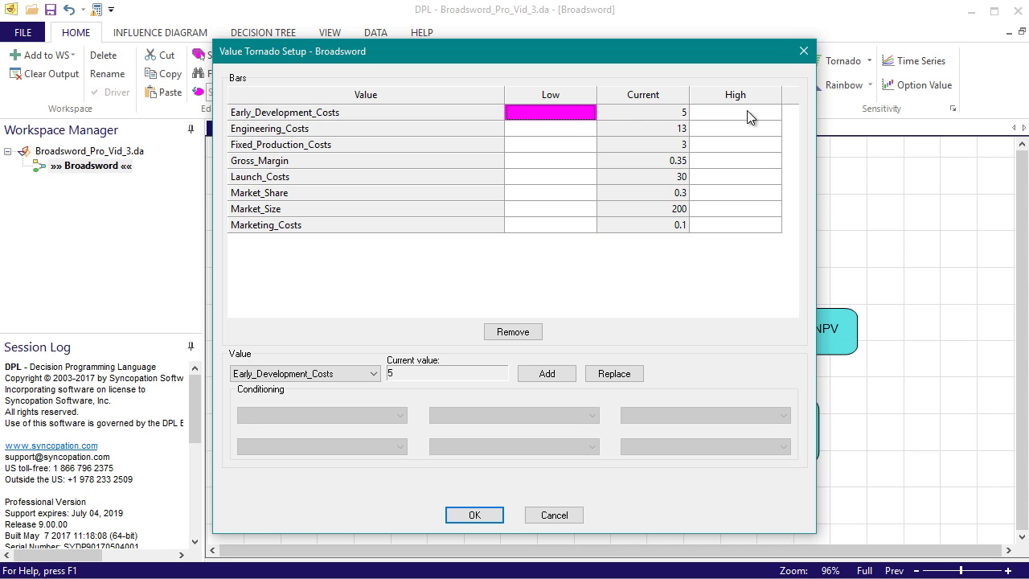
pyautogui.write('3')
pyautogui.press('Tab')
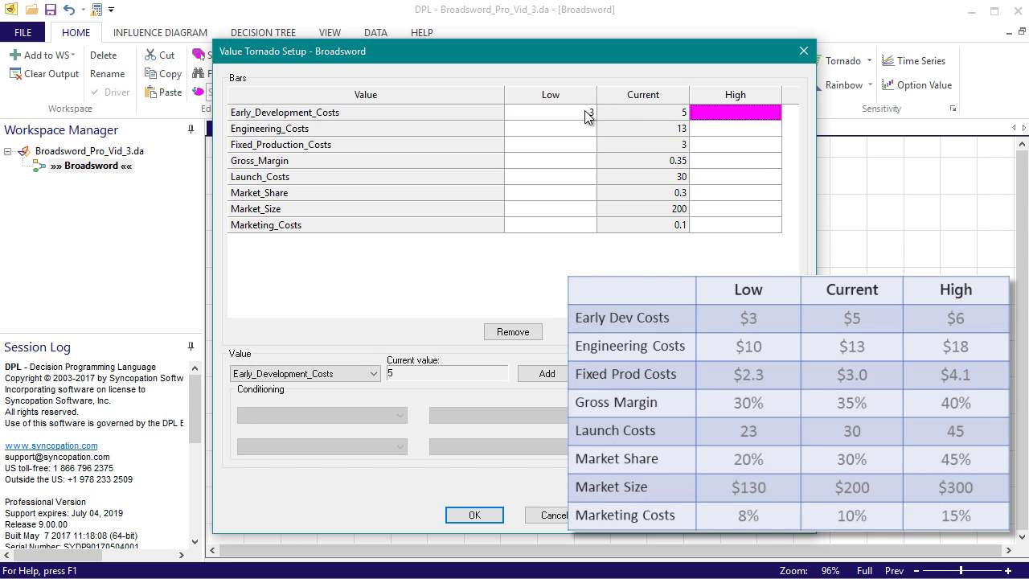
pyautogui.write('6')
pyautogui.press('Tab')
pyautogui.write('10')
pyautogui.press('Tab')
pyautogui.write('18')
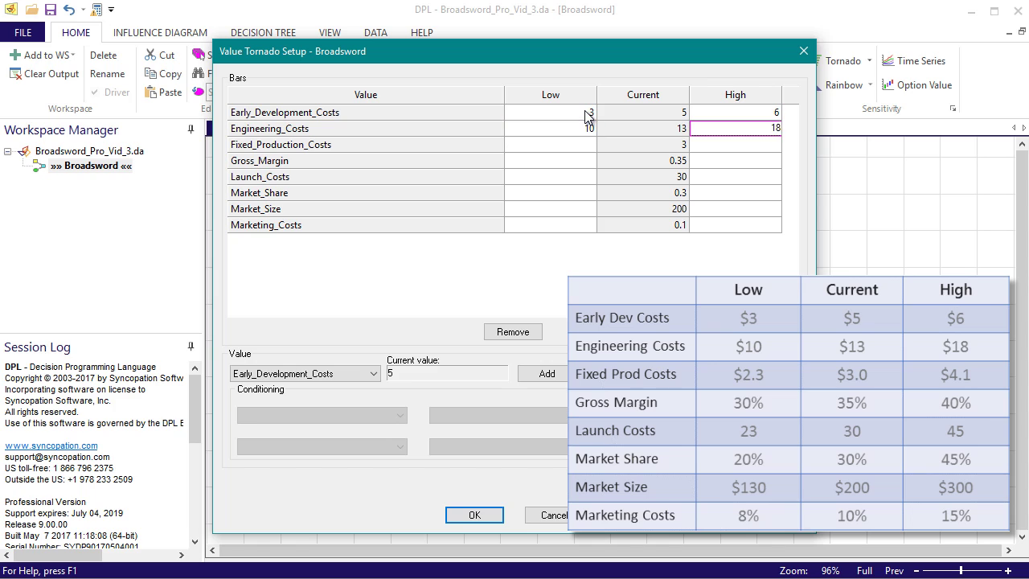
pyautogui.press('Tab')
pyautogui.write('2.3')
pyautogui.press('Tab')
pyautogui.write('4.1')
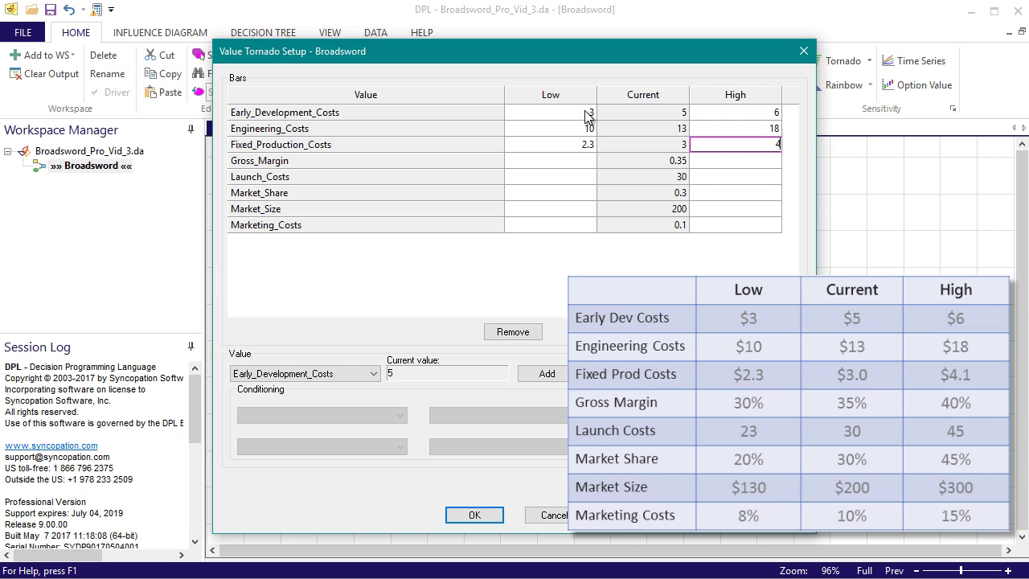
pyautogui.press('Tab')
# Enter ranges Gross_Margin .3–.4, Launch_Costs 23–45, Market_Share .2–.45, Market_Size 130–300, Marketing_Costs low .08.
pyautogui.write('.3')
pyautogui.press('Tab')
pyautogui.write('.4')
pyautogui.press('Tab')
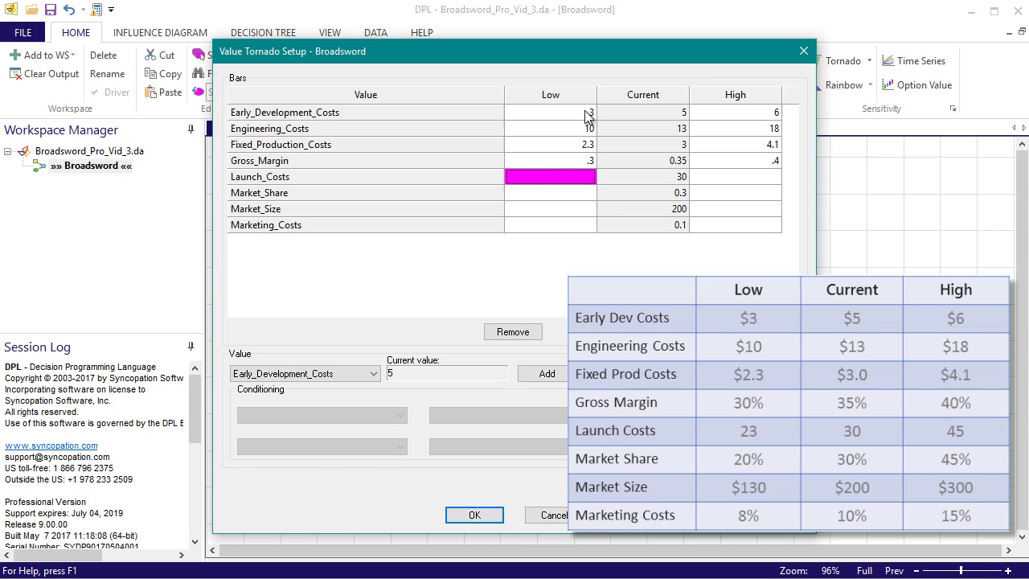
pyautogui.write('23')
pyautogui.press('Tab')
pyautogui.write('45')
pyautogui.press('Tab')
pyautogui.write('.2')
pyautogui.press('Tab')
pyautogui.write('.45')
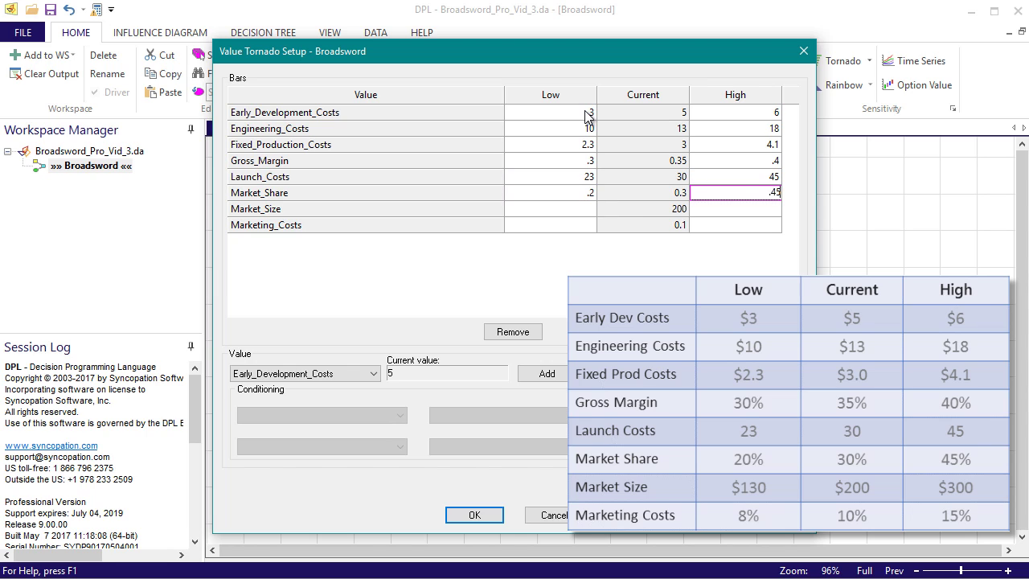
pyautogui.press('Tab')
pyautogui.write('130')
pyautogui.press('Tab')
pyautogui.write('300')
pyautogui.press('Tab')
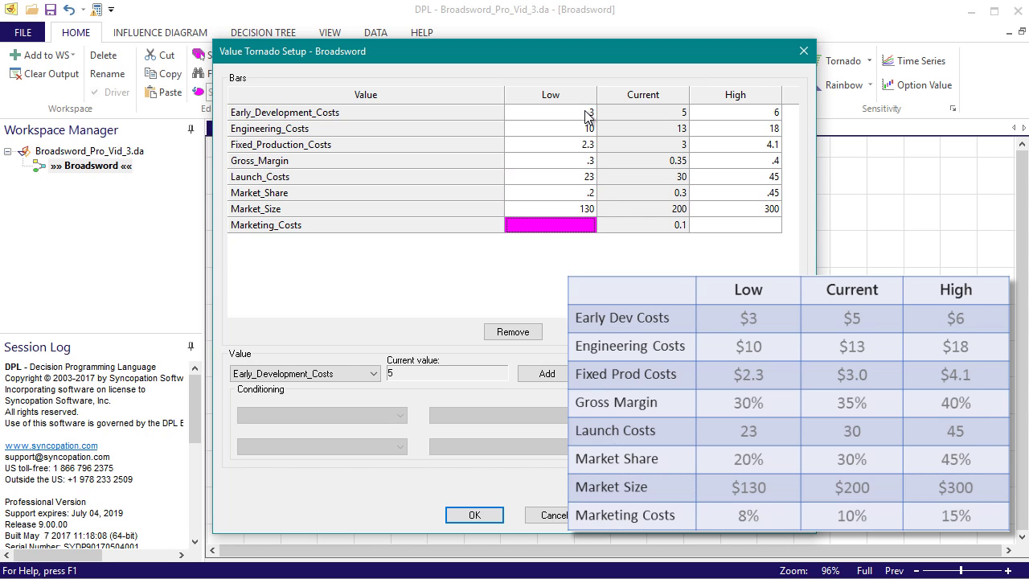
pyautogui.write('.08')
pyautogui.press('Tab')
# Set Marketing_Costs high to .15 and run the value tornado to produce Tornado1.
pyautogui.write('.15')
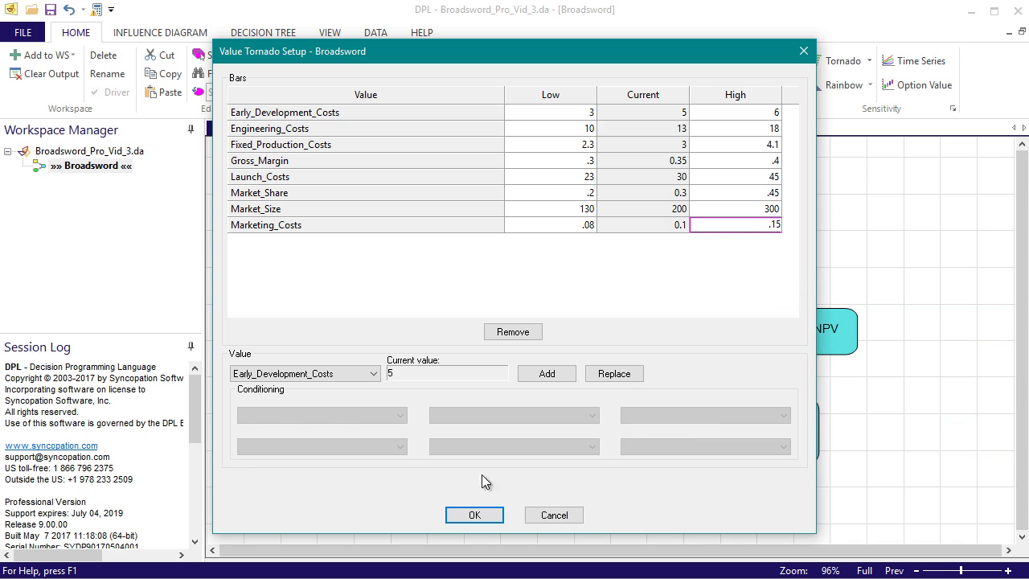
pyautogui.click(474, 515)
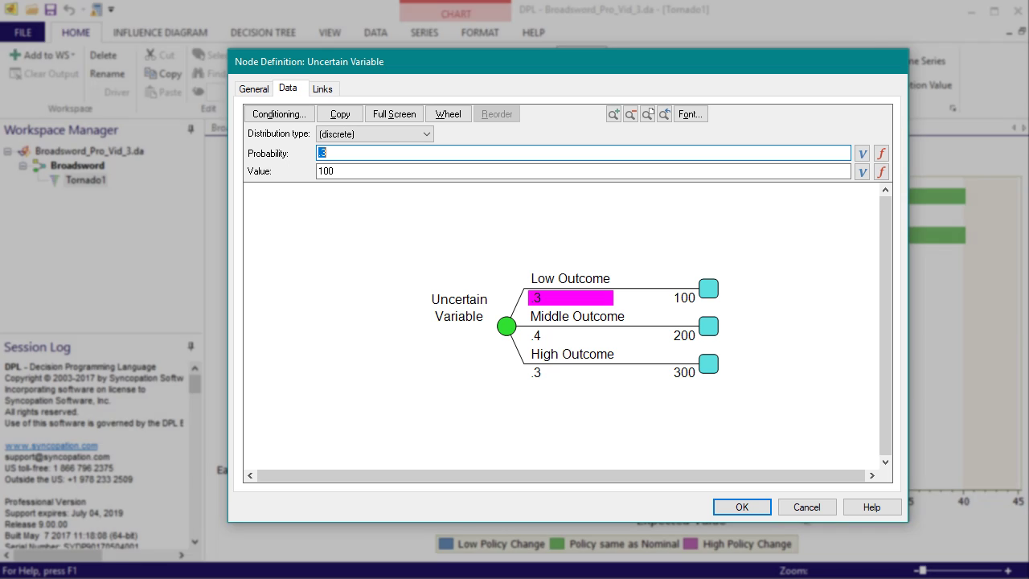
pyautogui.click(806, 506)
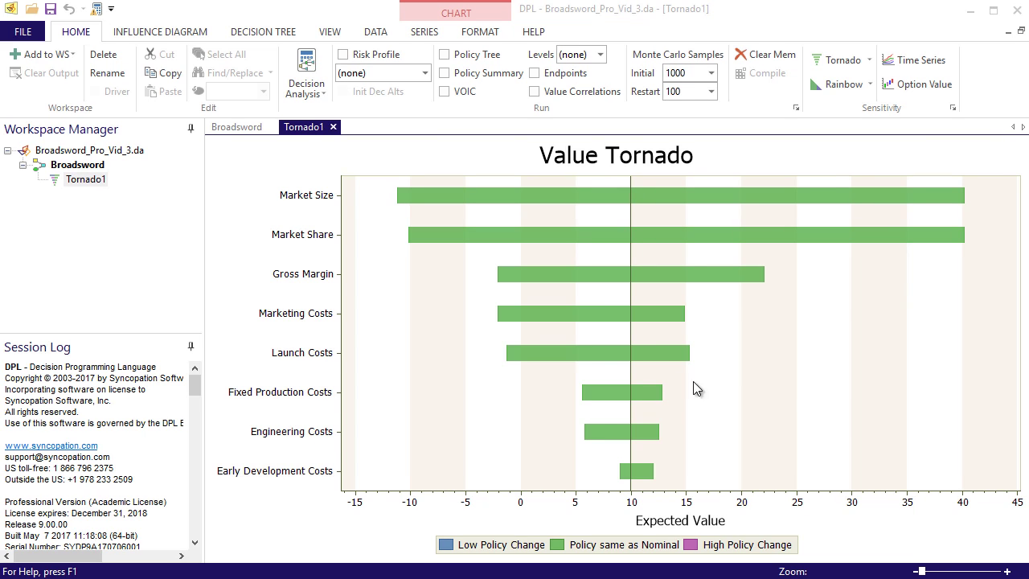
# In the Broadsword influence diagram, change the Launch Costs node to Discrete Chance.
pyautogui.doubleClick(79, 165)
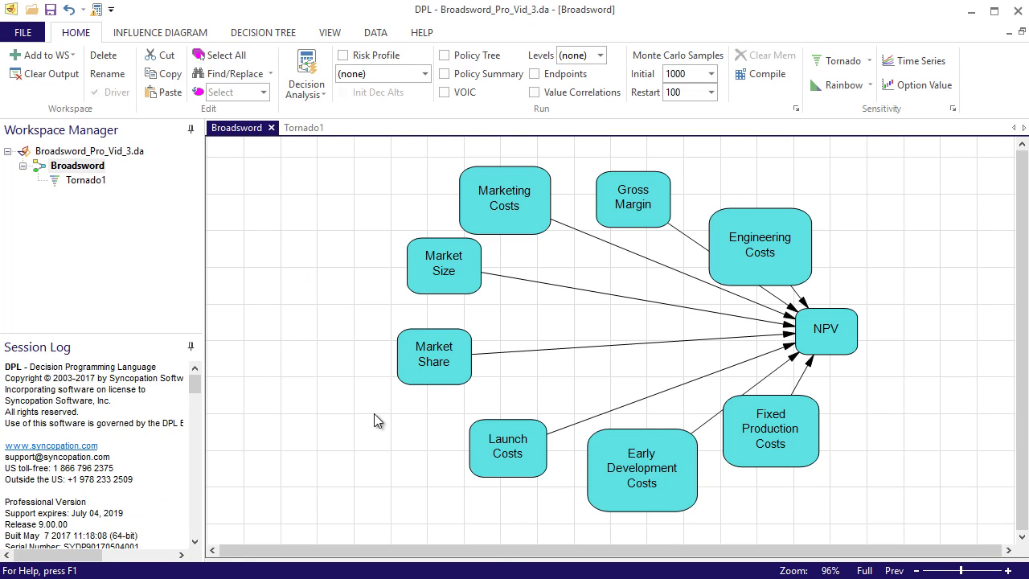
pyautogui.click(532, 457)
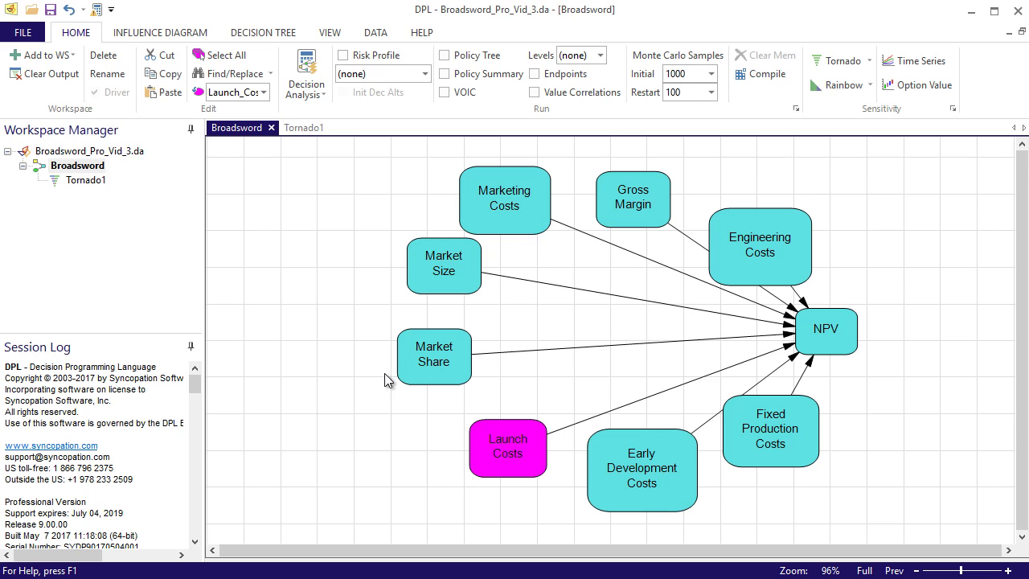
pyautogui.click(163, 36)
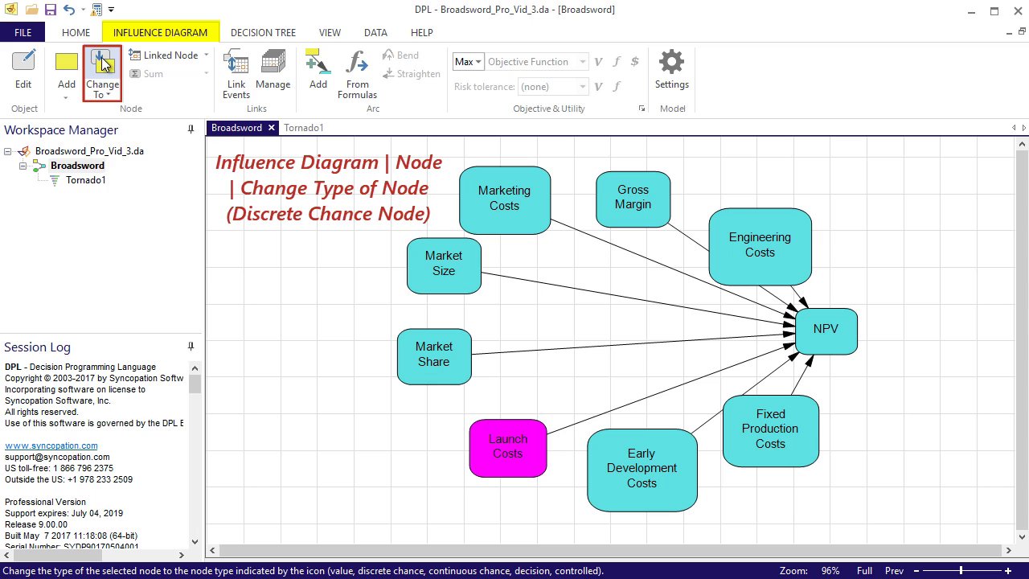
pyautogui.click(104, 90)
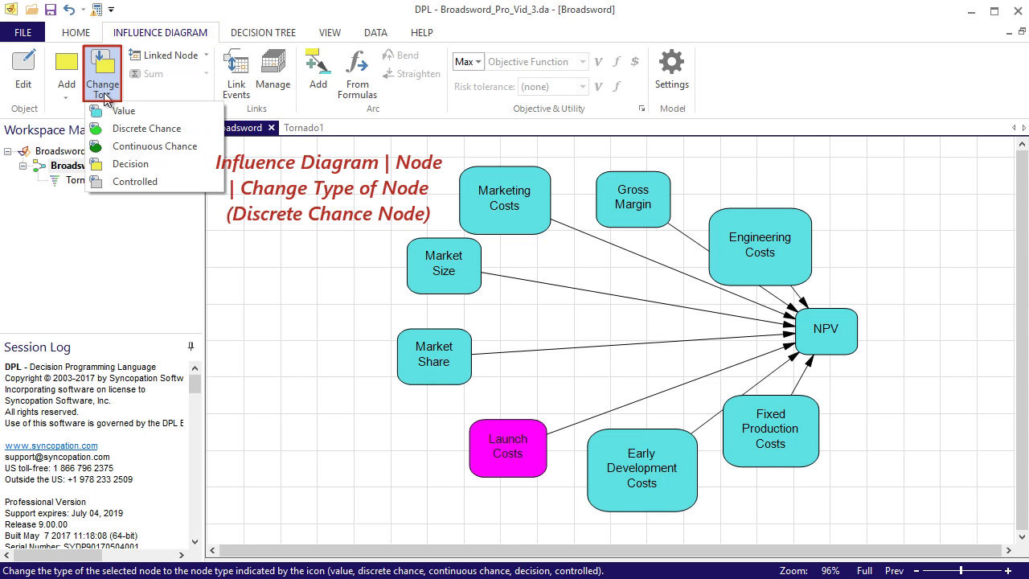
pyautogui.click(194, 131)
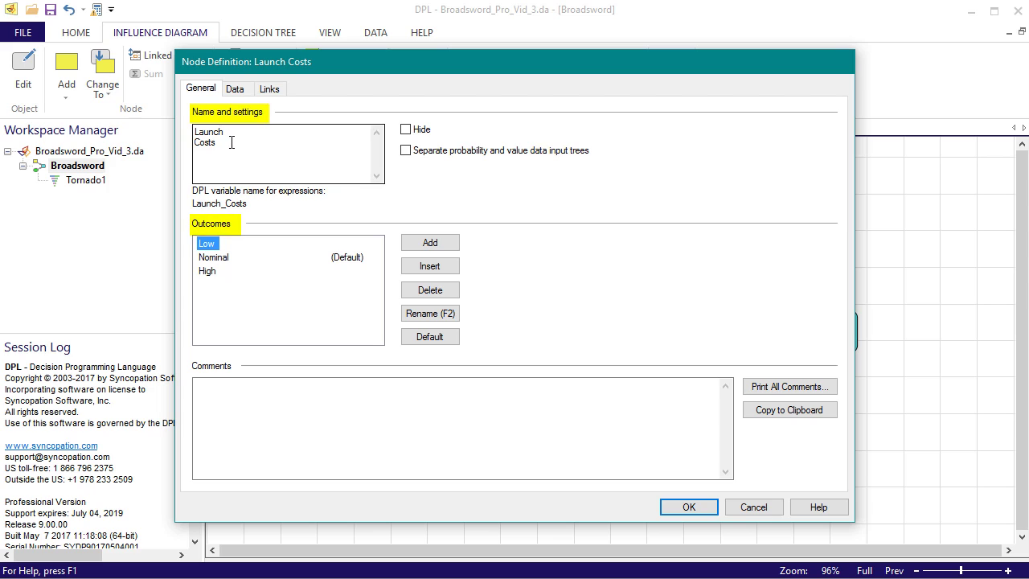
# Confirm Launch Costs probabilities .3/.4/.3 and values 23/30/45, then deselect the node.
pyautogui.click(232, 142)
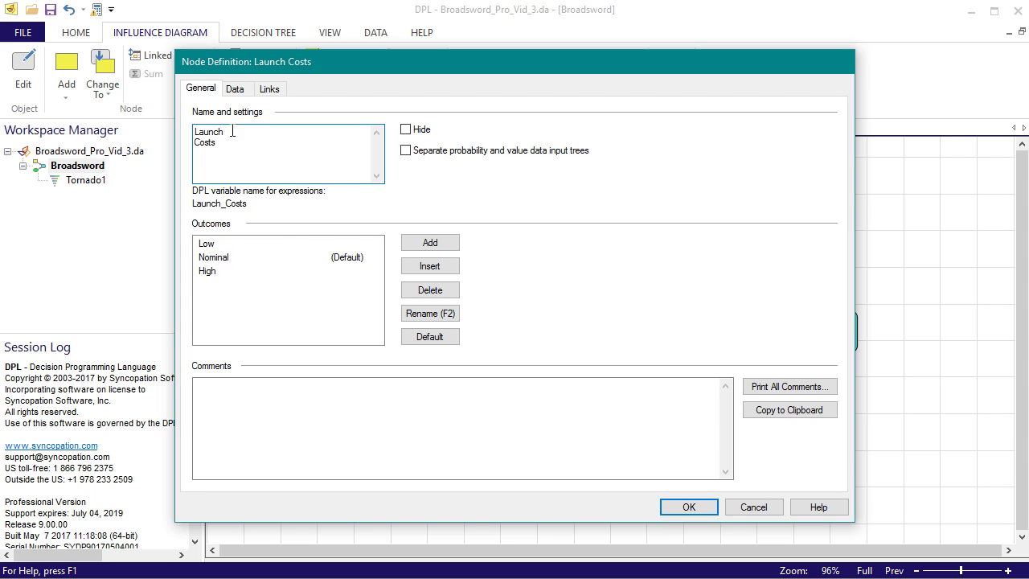
pyautogui.click(235, 90)
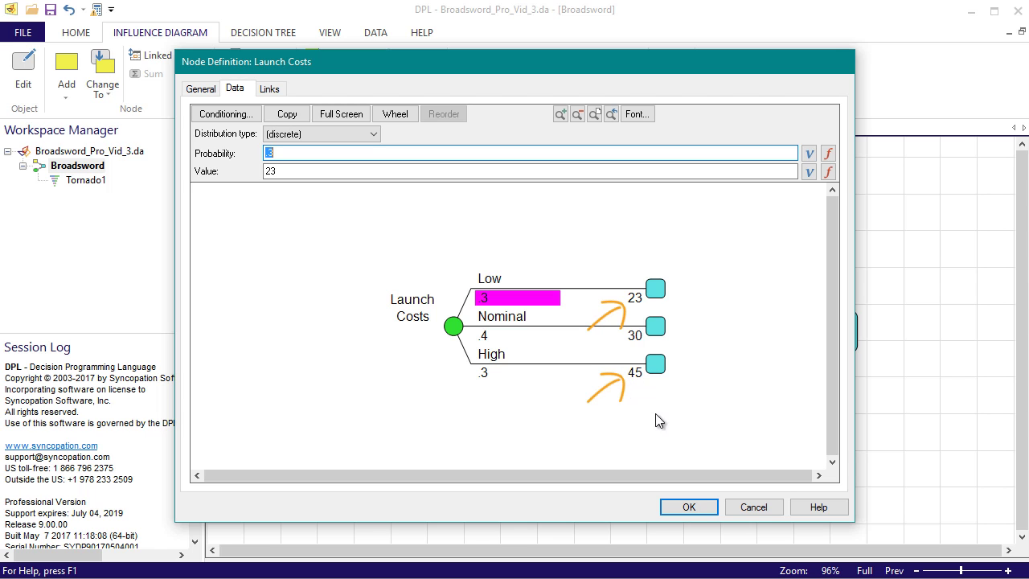
pyautogui.click(686, 505)
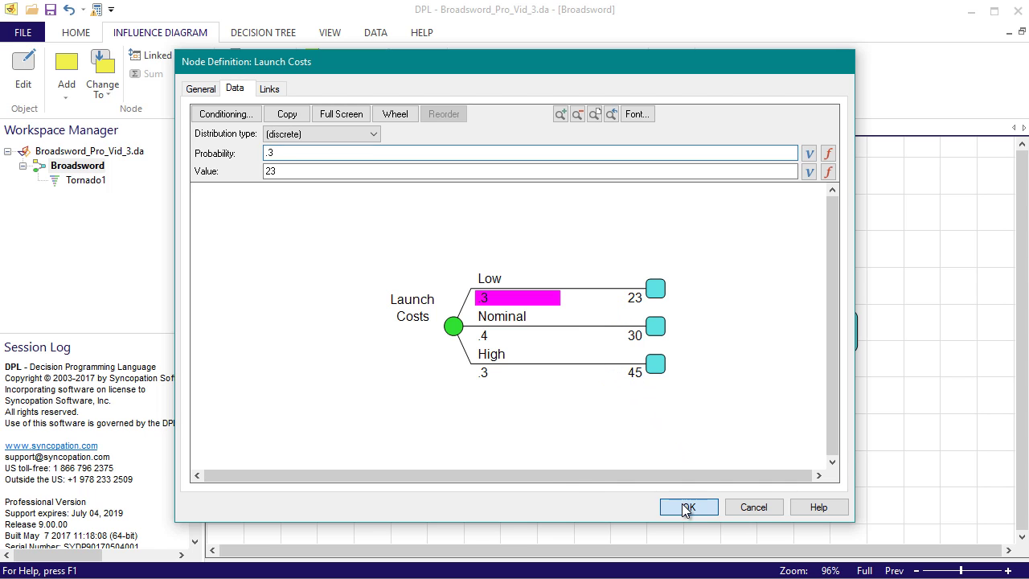
pyautogui.click(446, 464)
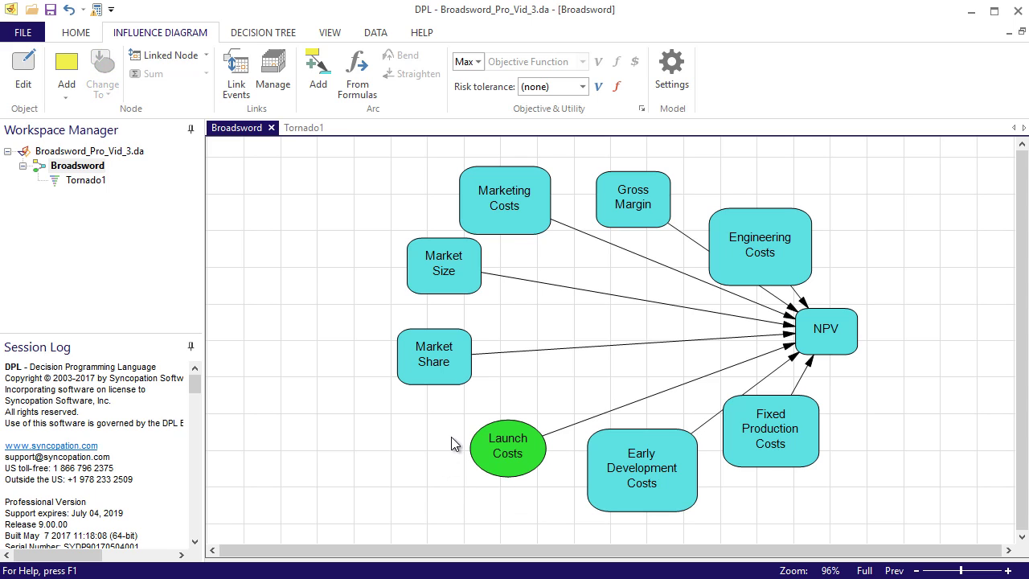
# Convert Gross Margin, Marketing Costs, Market Size and Market Share together to discrete chance nodes.
pyautogui.click(612, 208)
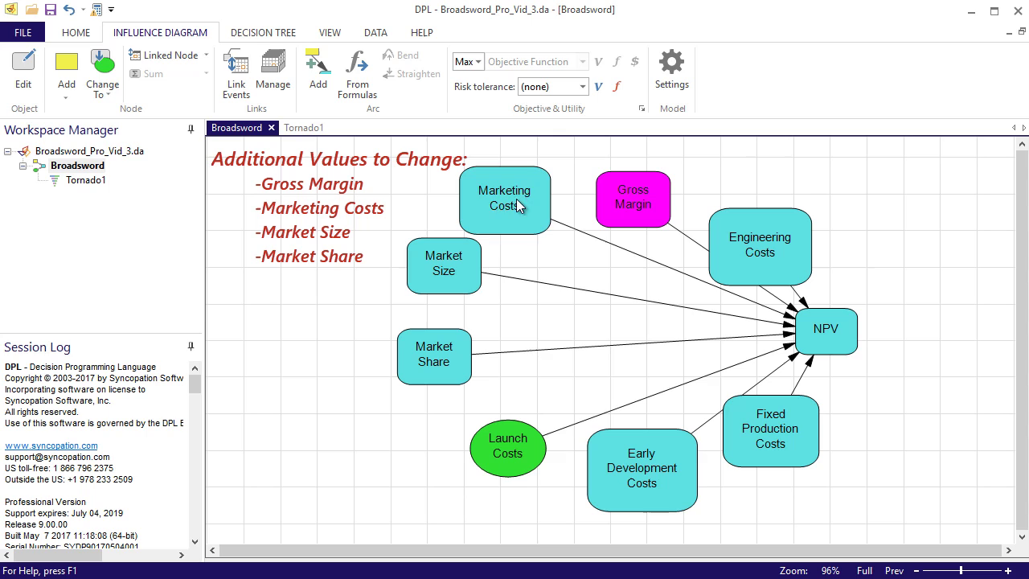
pyautogui.keyDown('ctrl'); pyautogui.click(516, 199); pyautogui.keyUp('ctrl')
pyautogui.keyDown('ctrl'); pyautogui.click(420, 278); pyautogui.keyUp('ctrl')
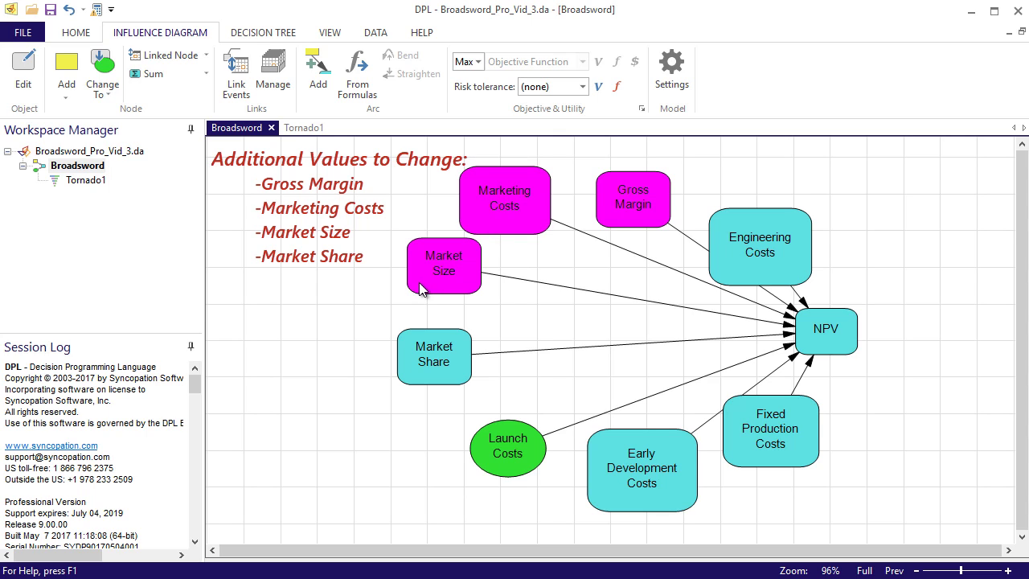
pyautogui.keyDown('ctrl'); pyautogui.click(411, 365); pyautogui.keyUp('ctrl')
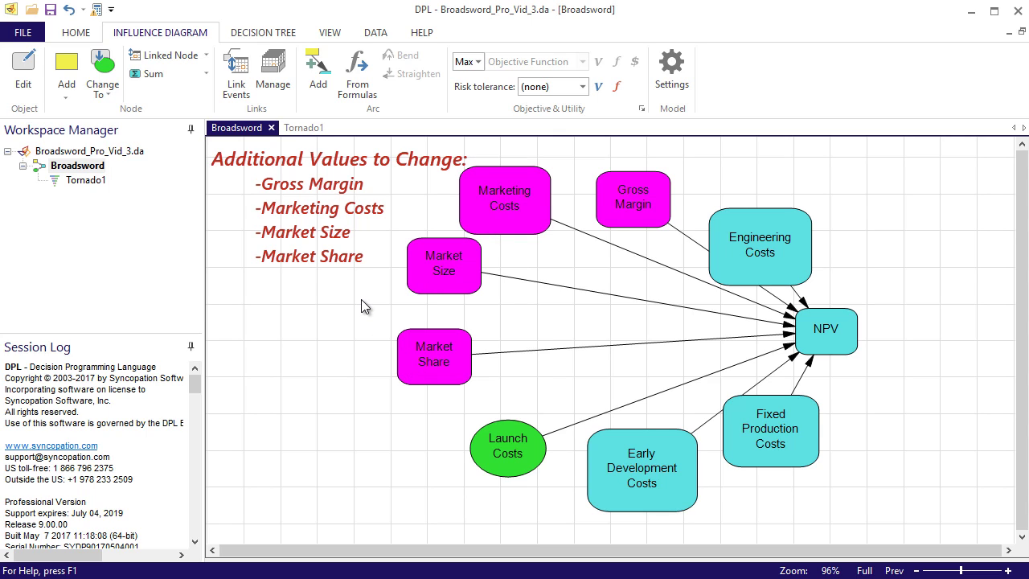
pyautogui.click(110, 73)
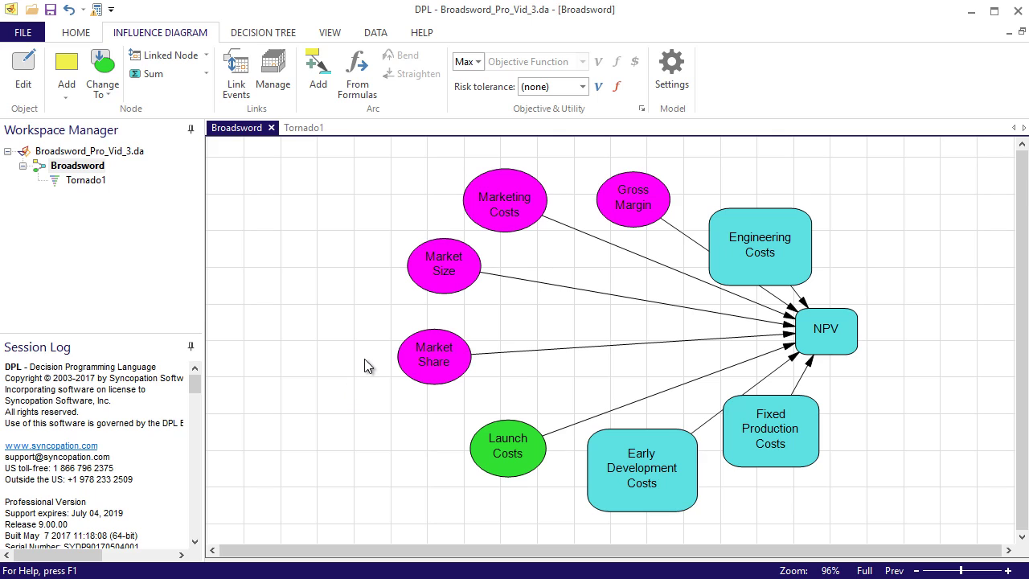
pyautogui.click(363, 298)
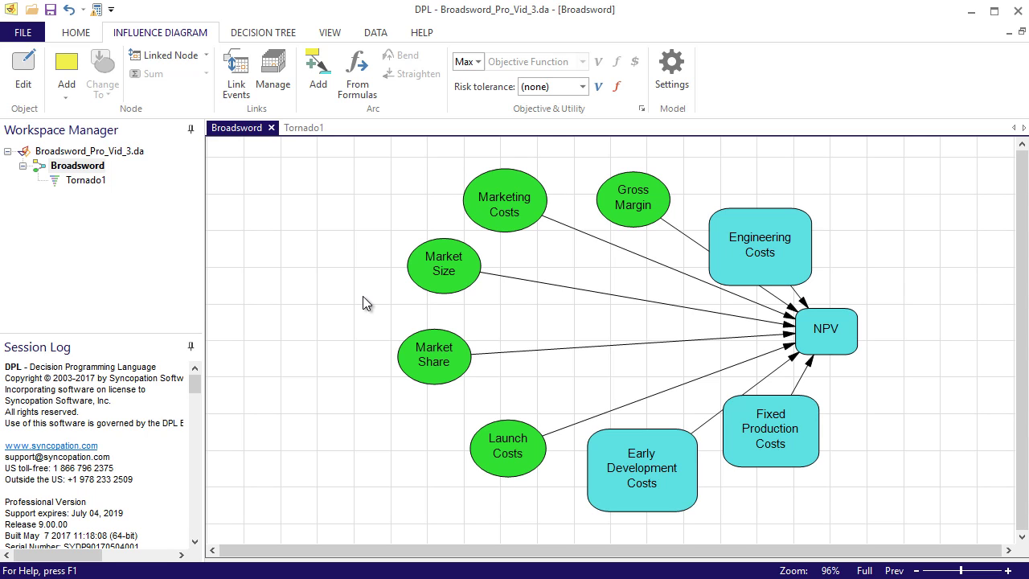
# Switch to the decision tree view of the Broadsword model.
pyautogui.press('Tab')
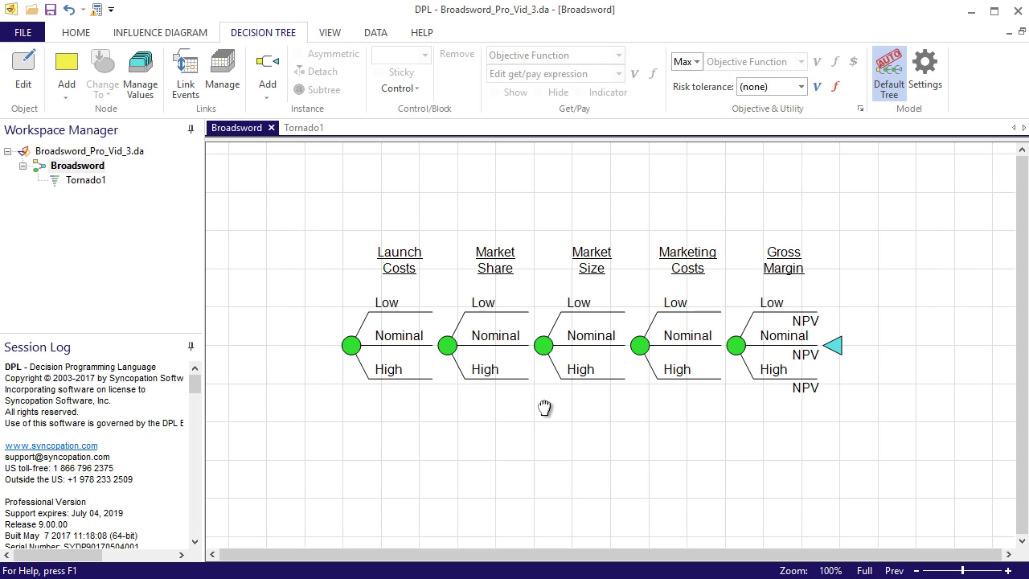
# Switch back to the Broadsword influence diagram view.
pyautogui.press('Tab')
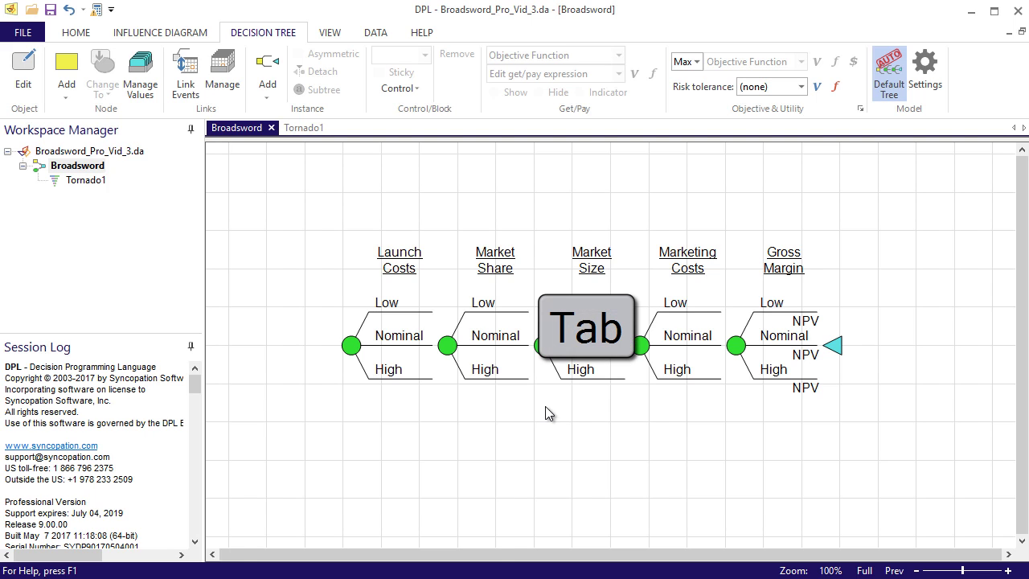